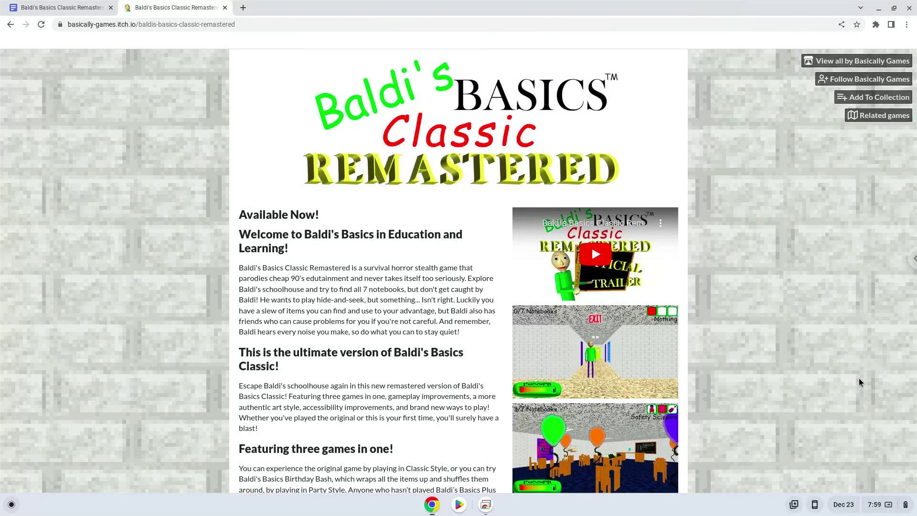
Step: Open the quick settings panel from the clock in the status tray
click(884, 507)
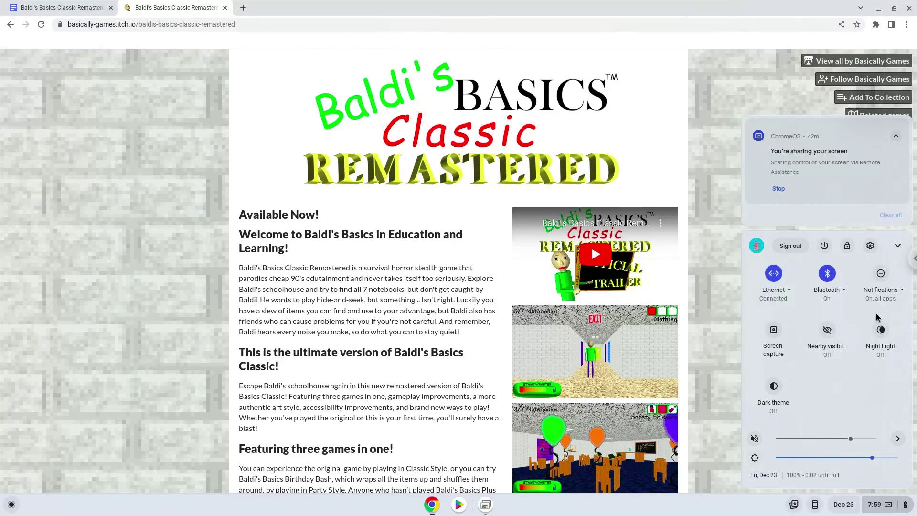
Step: Turn on and install the Linux development environment from Settings' Advanced > Developers section
click(870, 247)
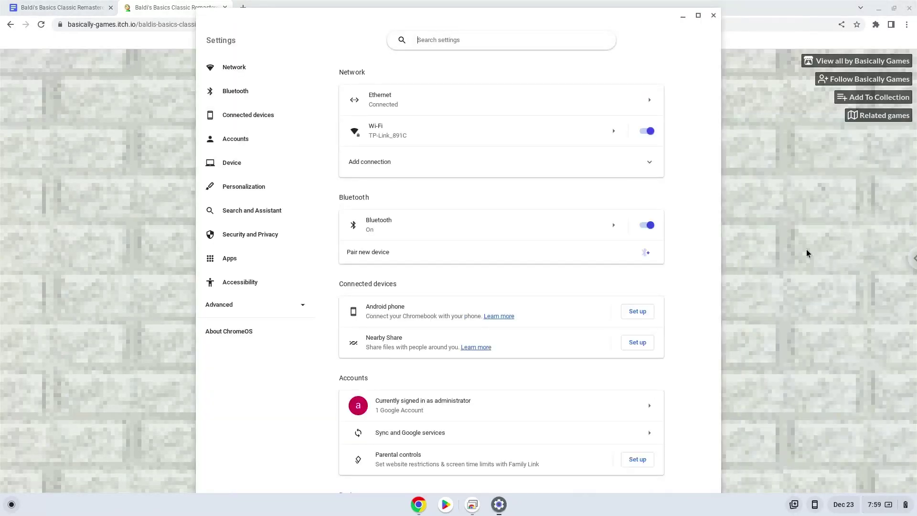
click(280, 308)
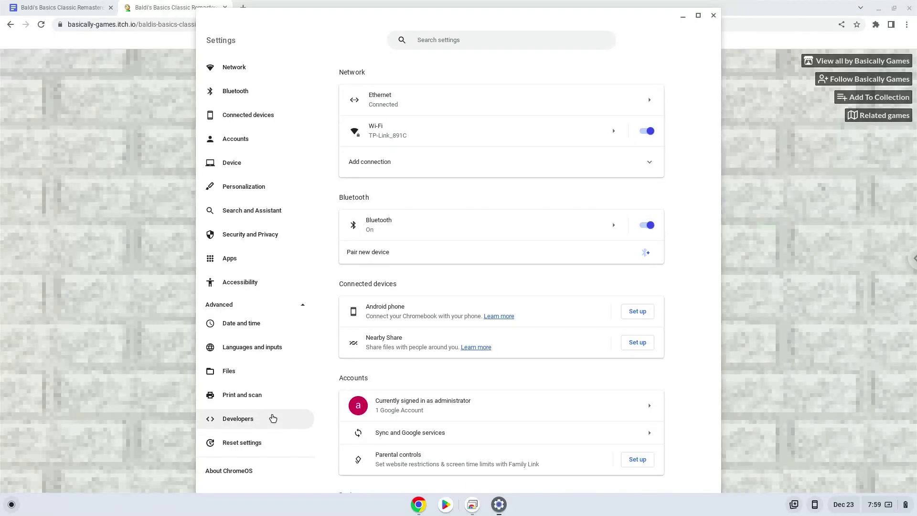
click(272, 419)
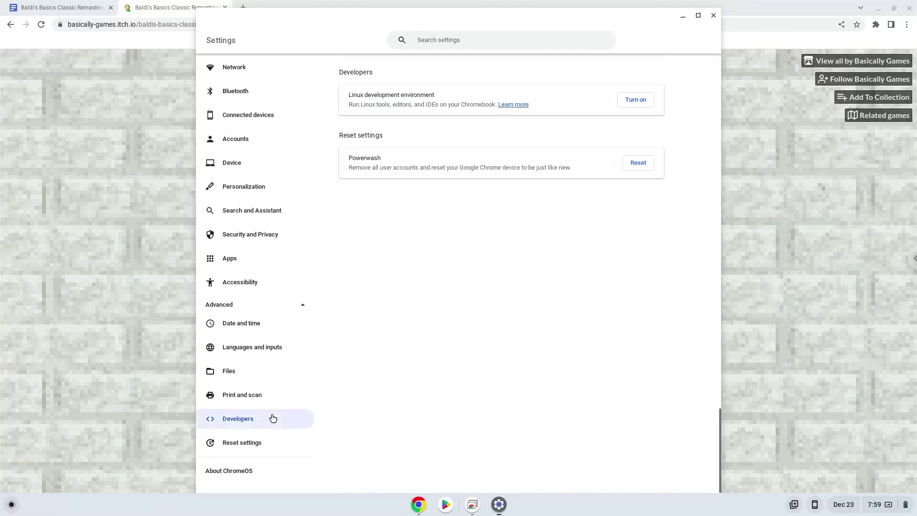
click(636, 100)
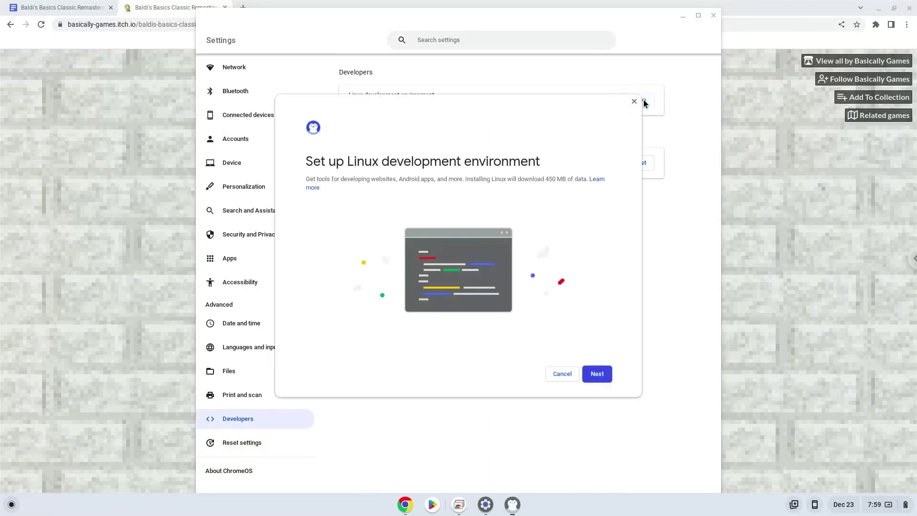
click(597, 374)
click(595, 374)
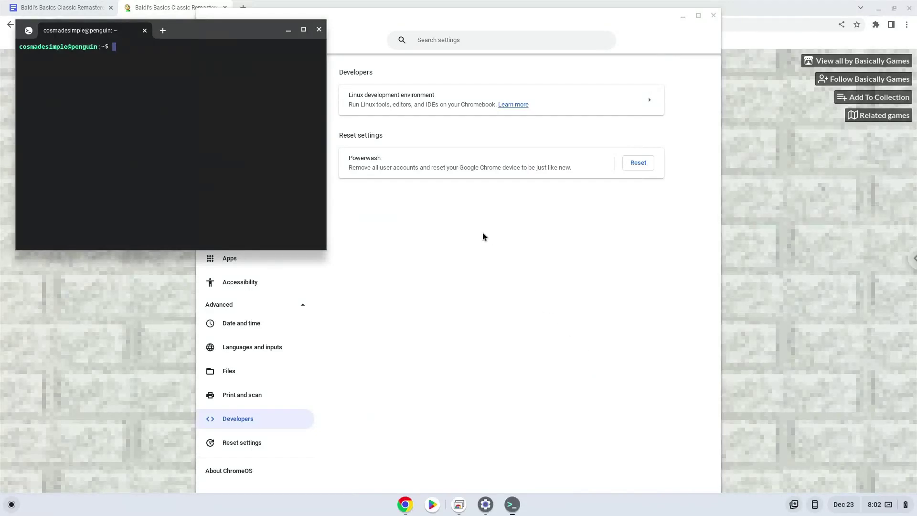
Step: Close Terminal and Settings, then download BaldisBasicsCR_1.1_Linux.zip from the itch.io page
click(319, 30)
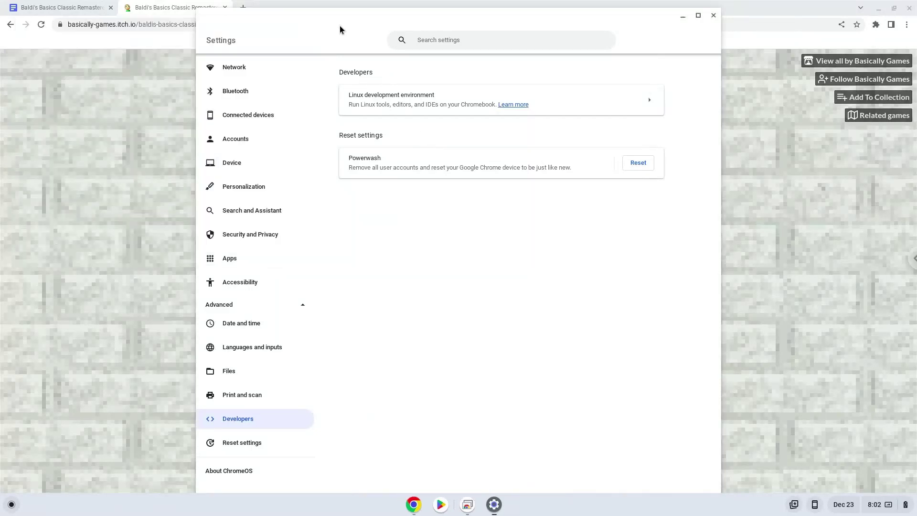
click(712, 17)
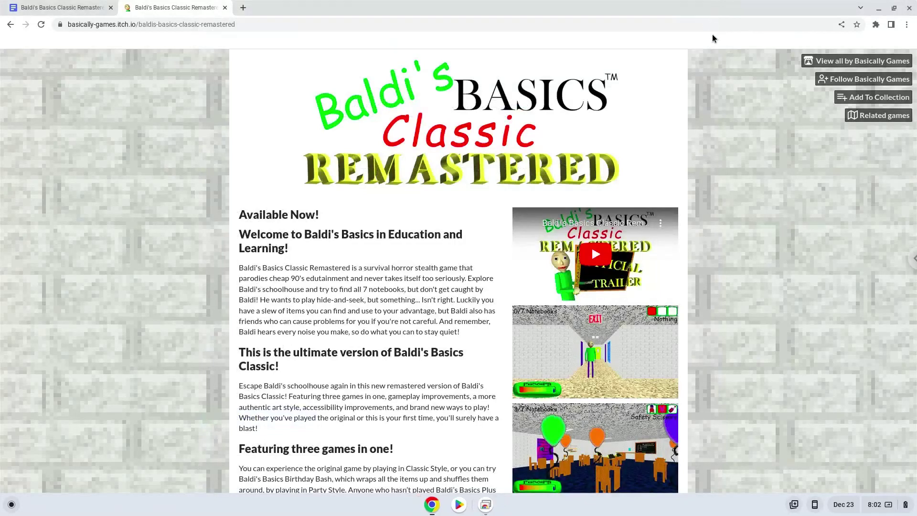
scroll(753, 142, down, 4)
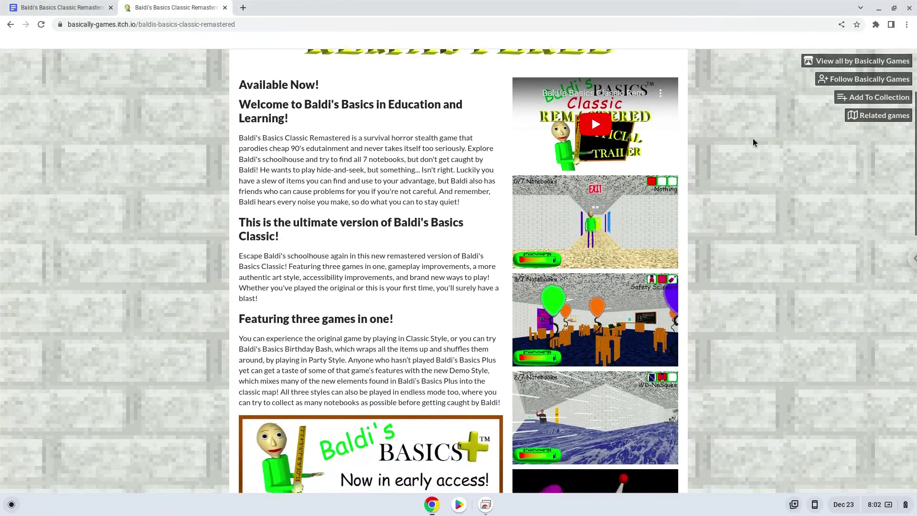
scroll(753, 142, down, 6)
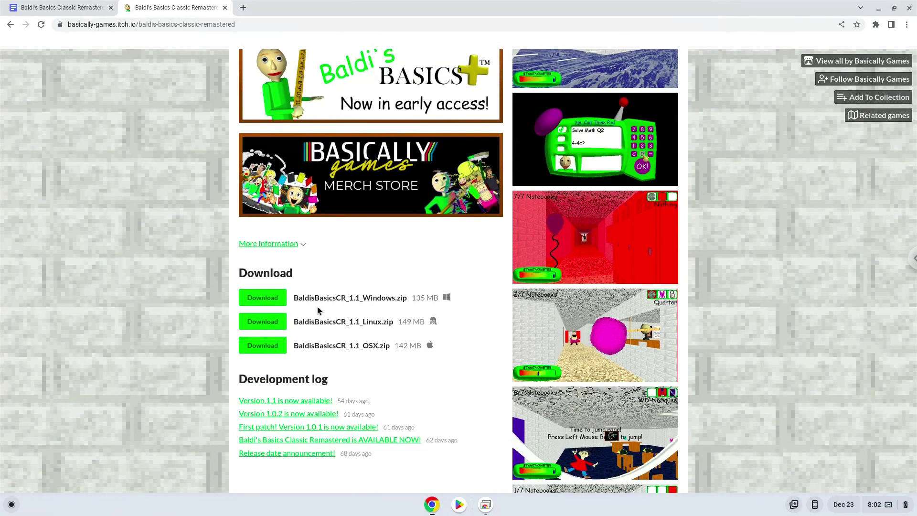
click(271, 324)
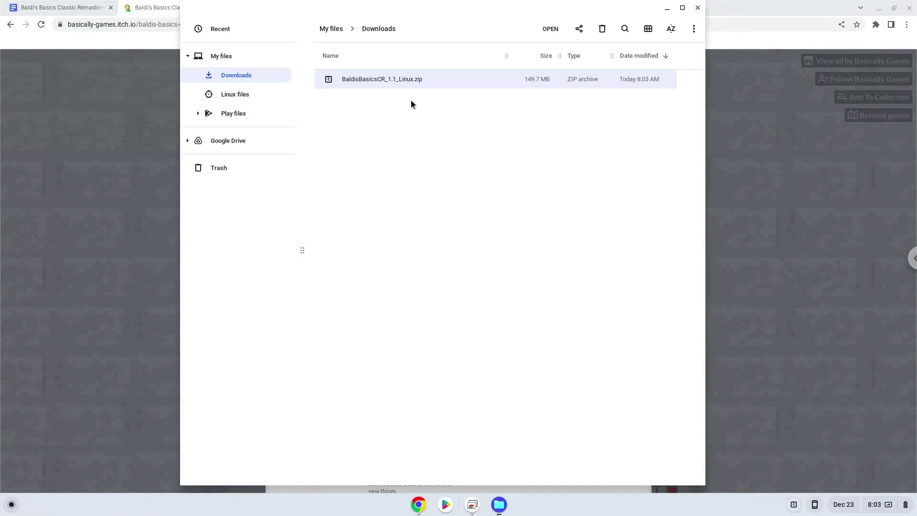
Step: Cut BaldisBasicsCR_1.1_Linux.zip from Downloads and paste it into the Linux files folder
right_click(391, 81)
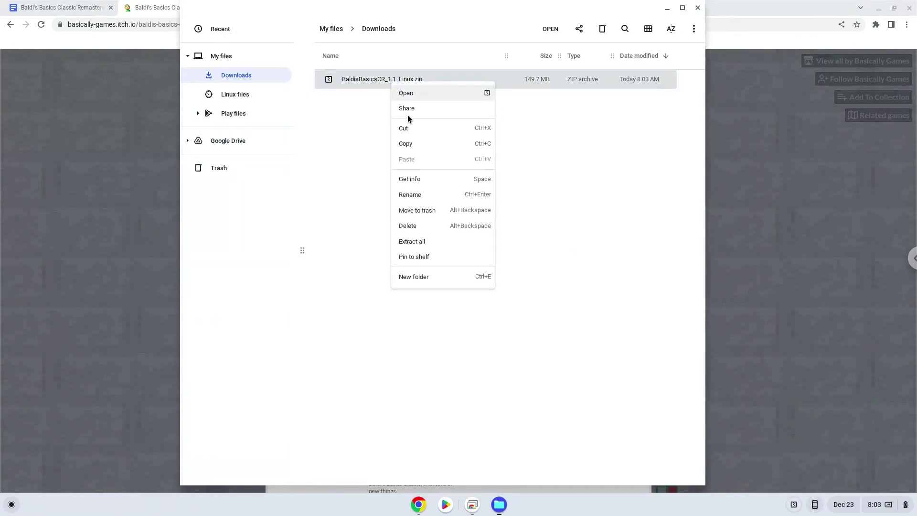
click(413, 128)
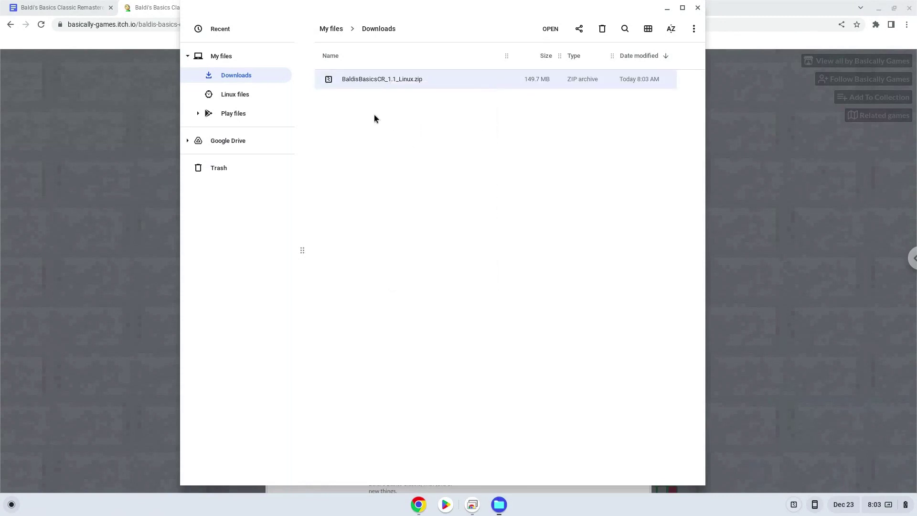
click(256, 95)
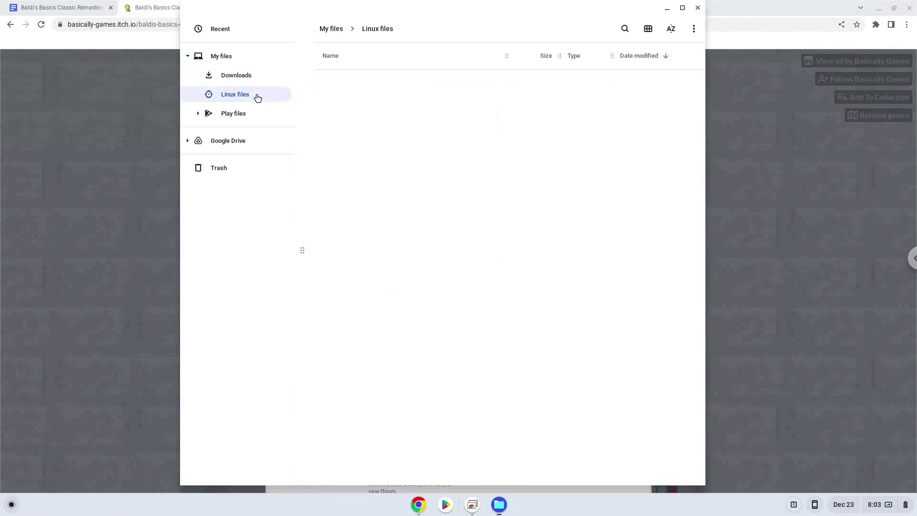
right_click(416, 138)
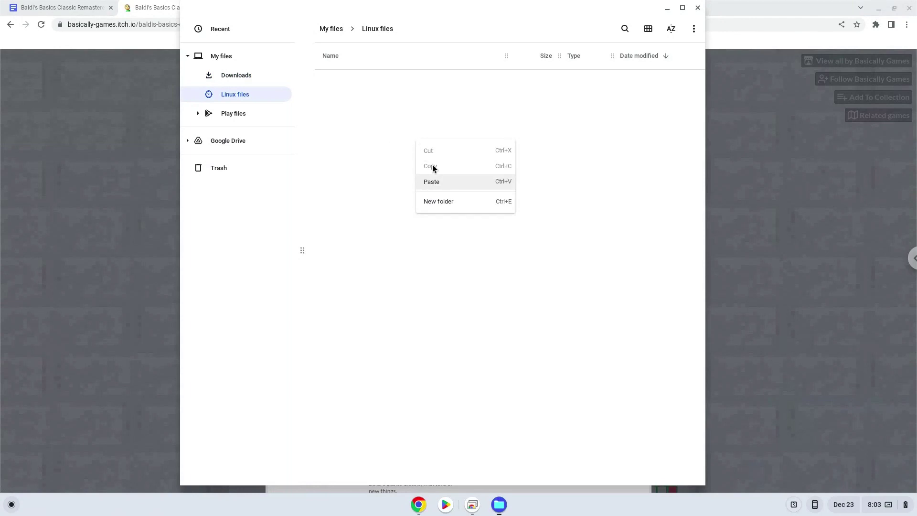
click(442, 184)
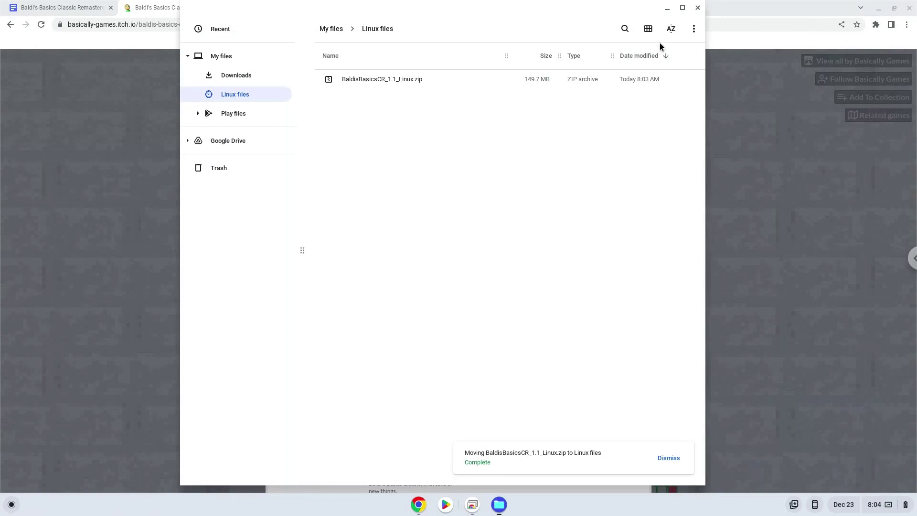
Step: Close Files and copy the 'unzip BaldisBasicsCR_1.1_Linux.zip' line from the Google Docs notes
click(697, 8)
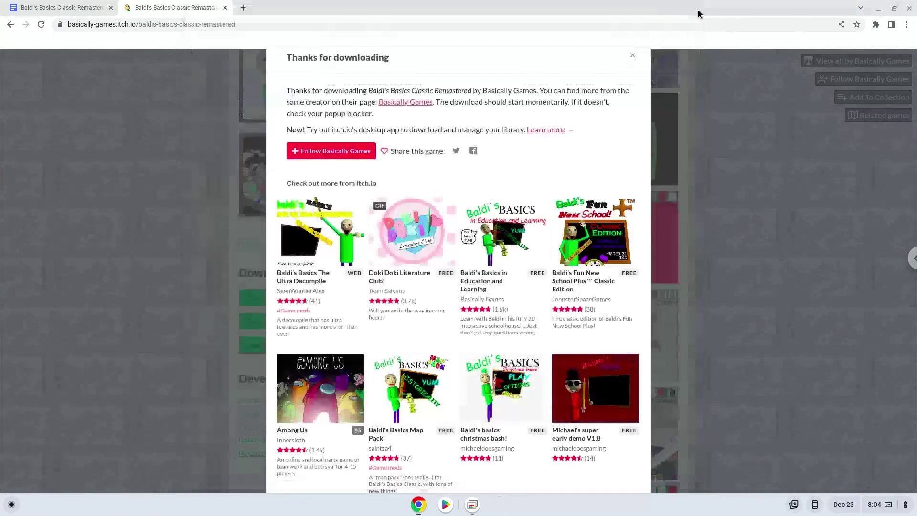
click(78, 8)
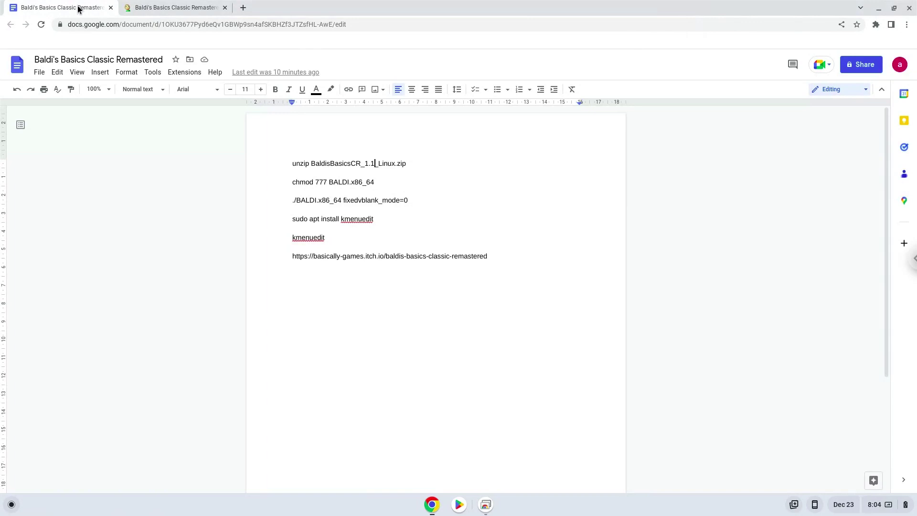
triple_click(312, 160)
right_click(313, 160)
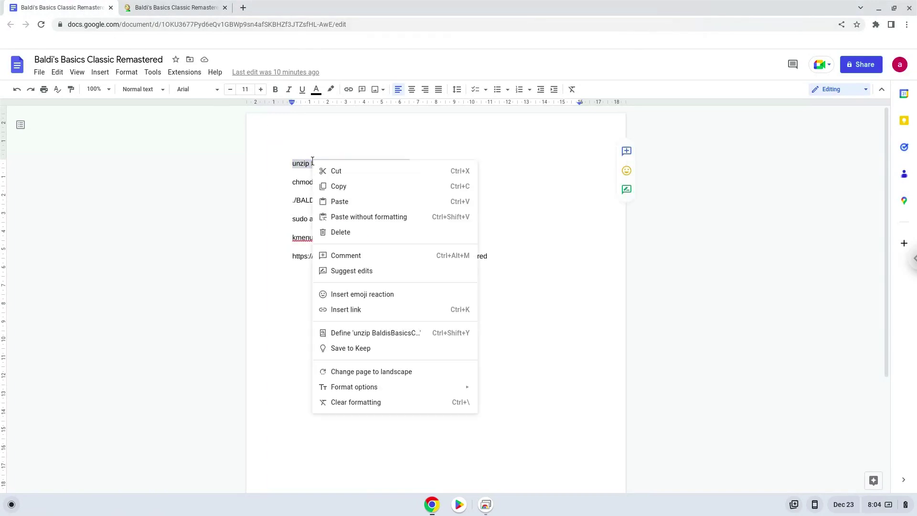
click(338, 186)
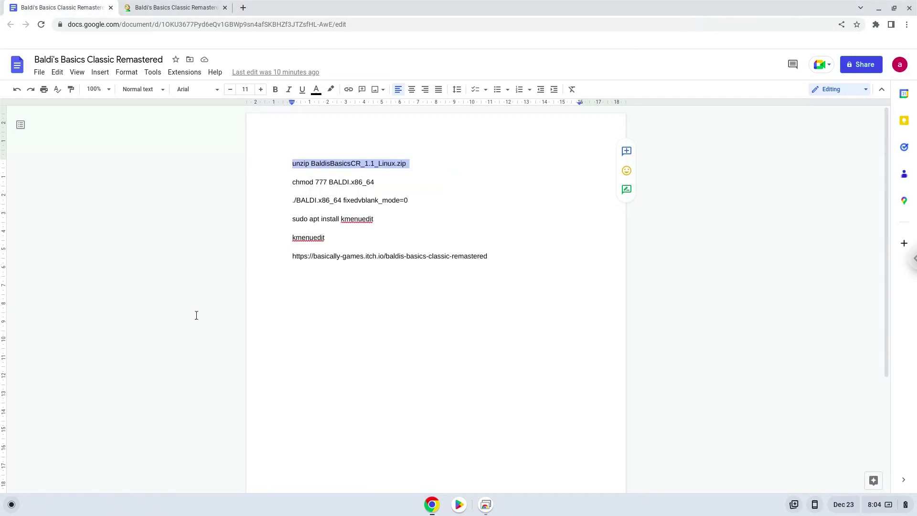
Step: Start Terminal from the app launcher and maximize its window
click(12, 504)
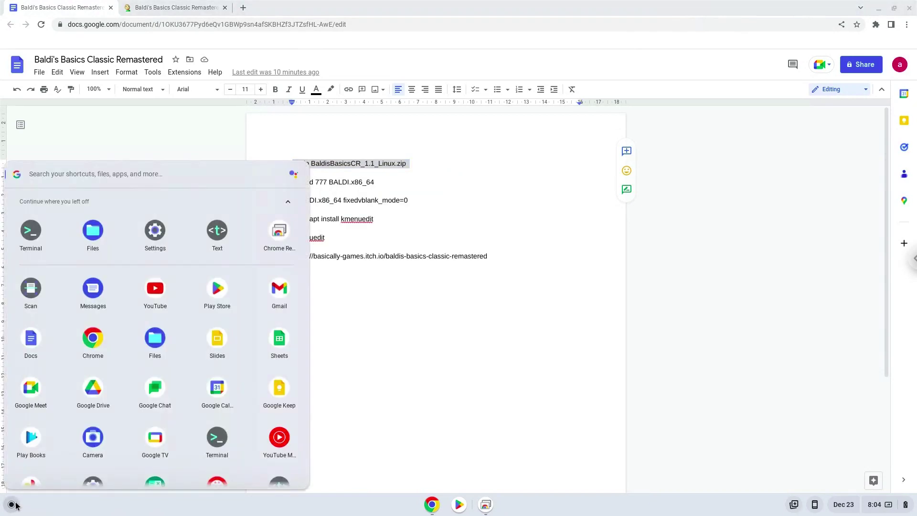
click(25, 232)
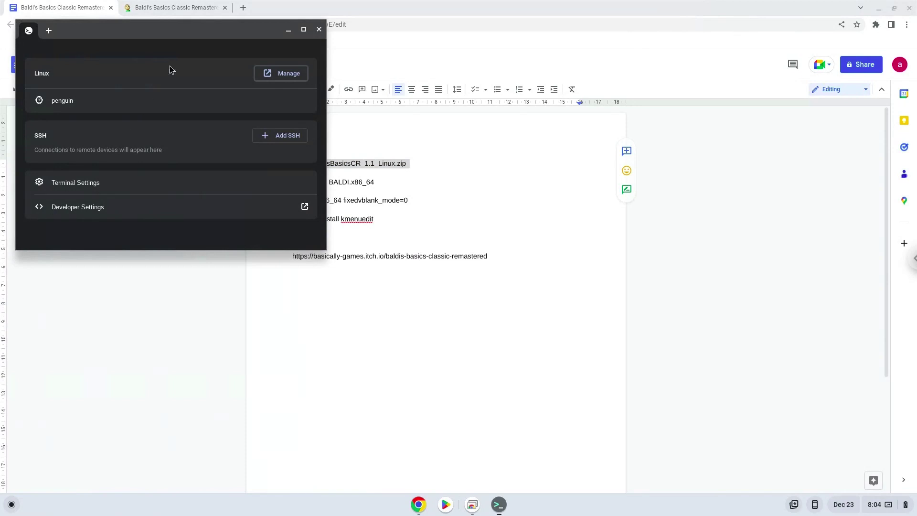
double_click(191, 30)
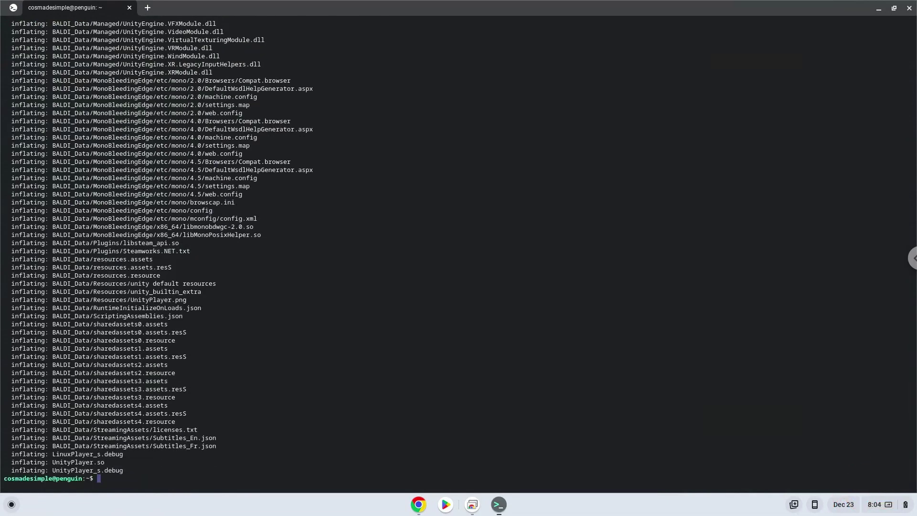
Step: Copy 'chmod 777 BALDI.x86_64' from the notes and run it in Terminal
click(418, 505)
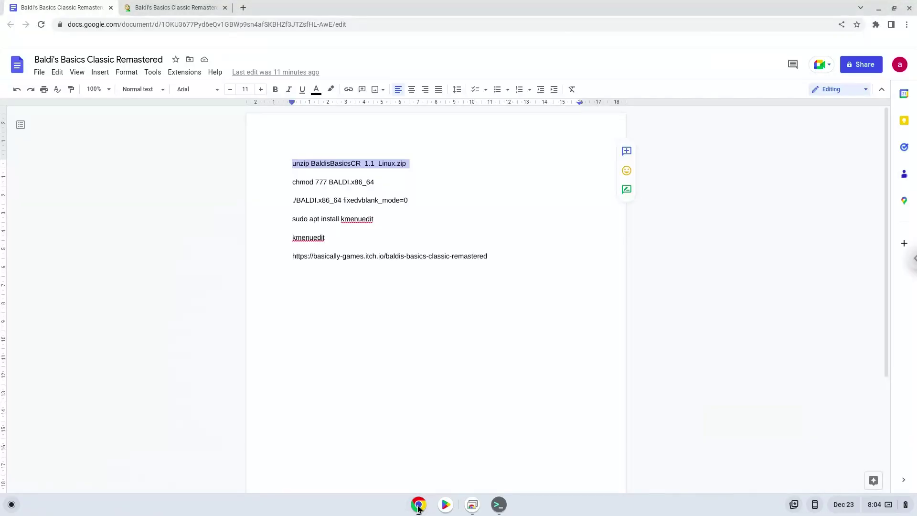
triple_click(312, 183)
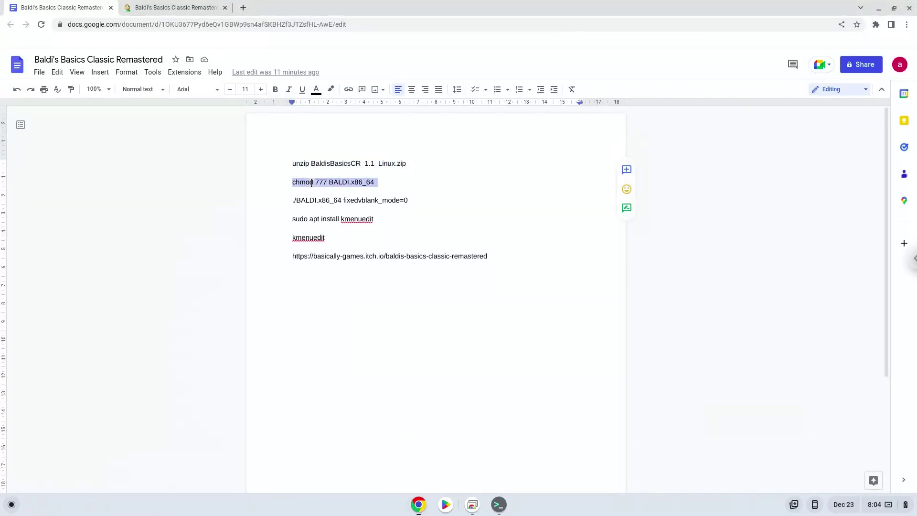
right_click(312, 183)
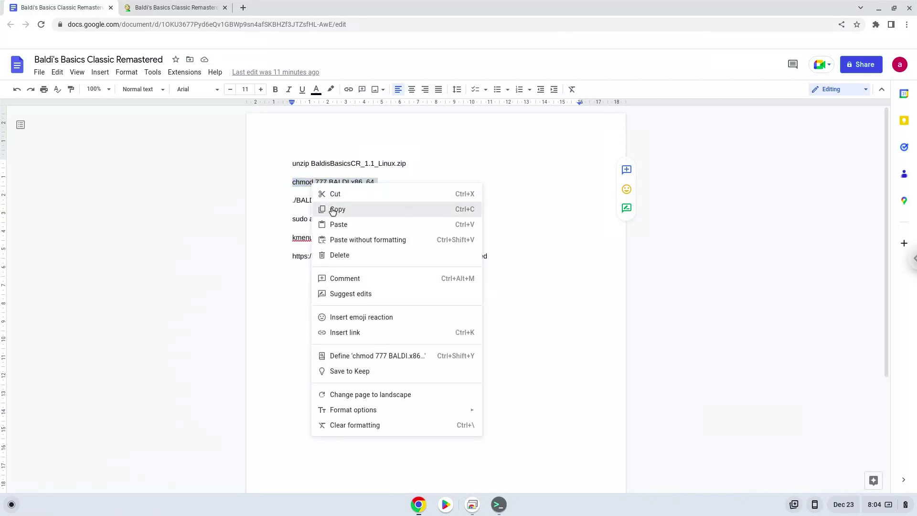
click(329, 206)
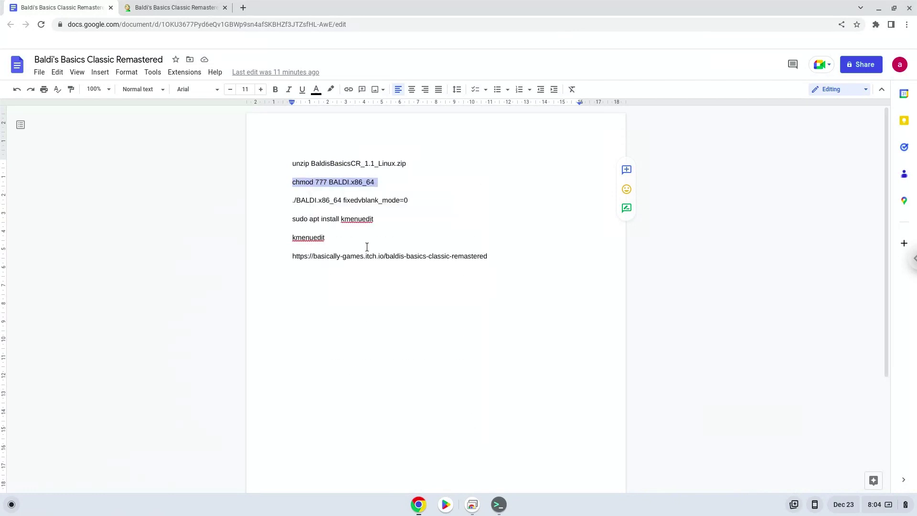
click(498, 504)
key(ctrl+shift+v)
key(Return)
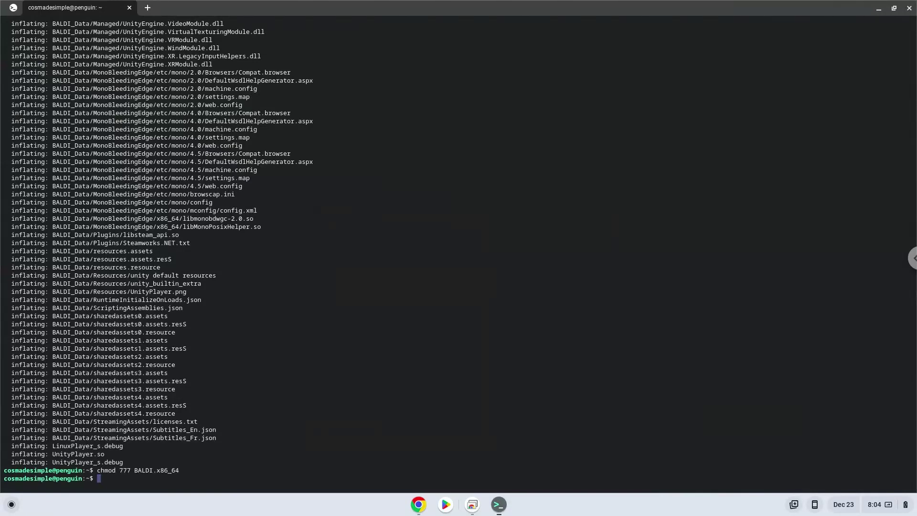
click(417, 504)
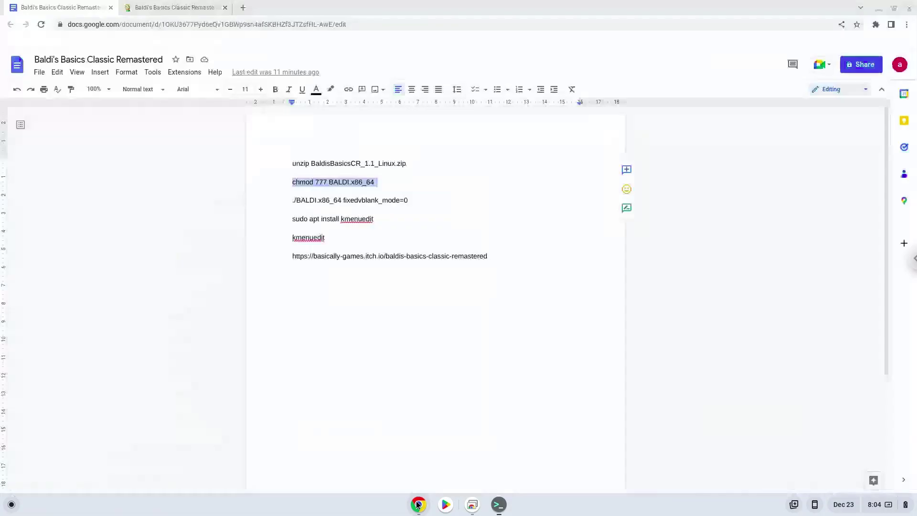
triple_click(364, 200)
Step: Paste './BALDI.x86_64 fixedvblank_mode=0' into Terminal and run it to launch the game
right_click(365, 200)
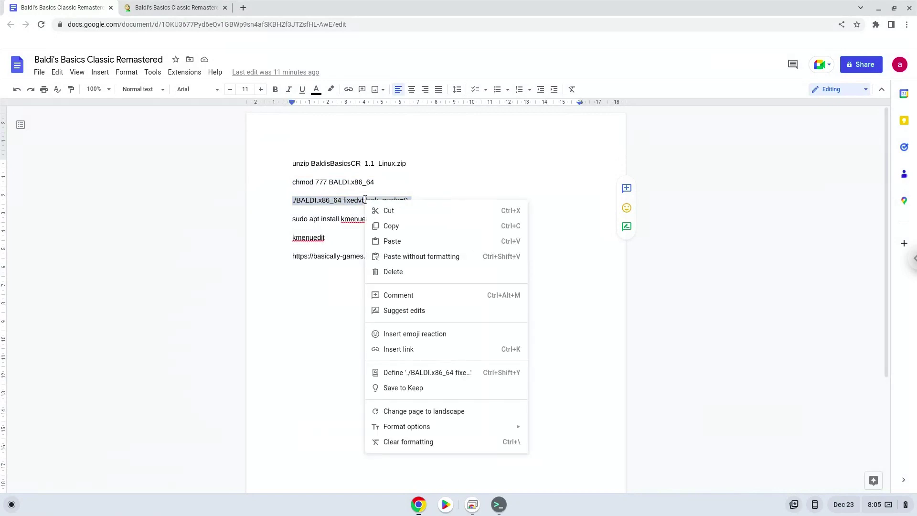
click(386, 222)
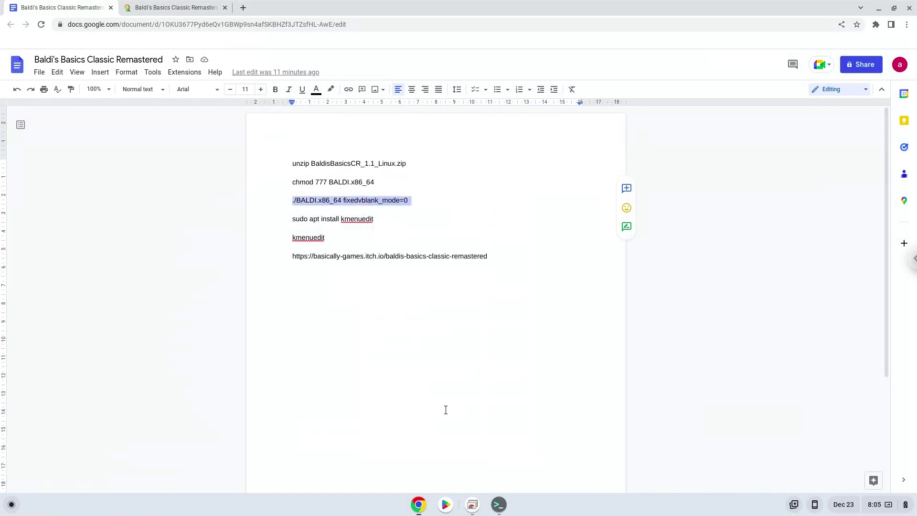
click(498, 504)
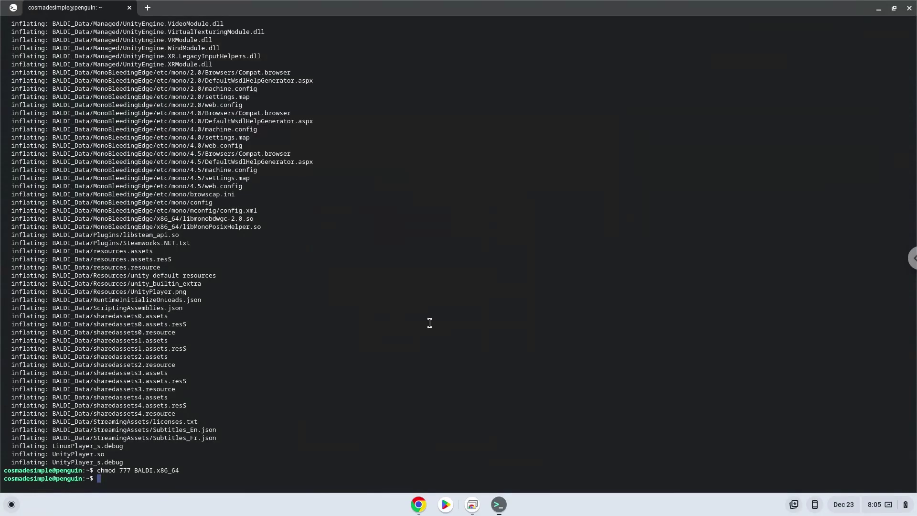
key(ctrl+shift+v)
key(Return)
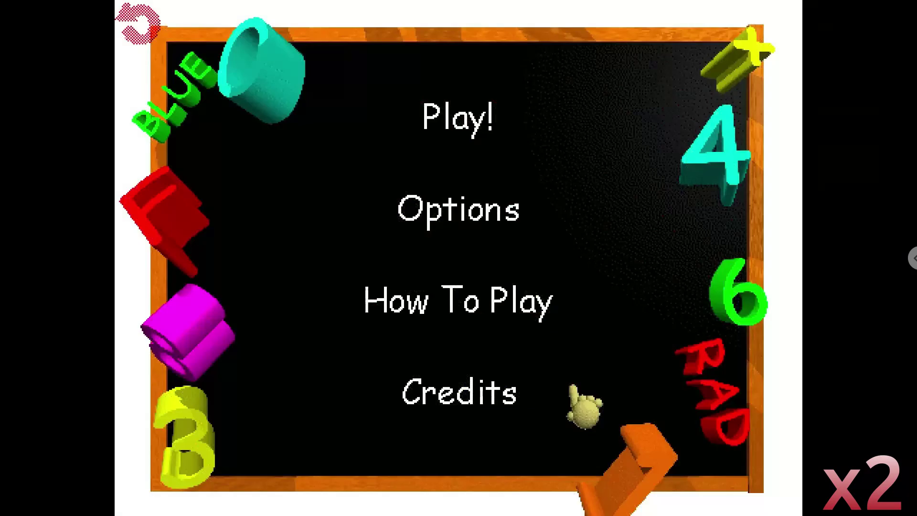
Step: Start a Party Style game from Play!, then confirm Yes to quit
click(459, 133)
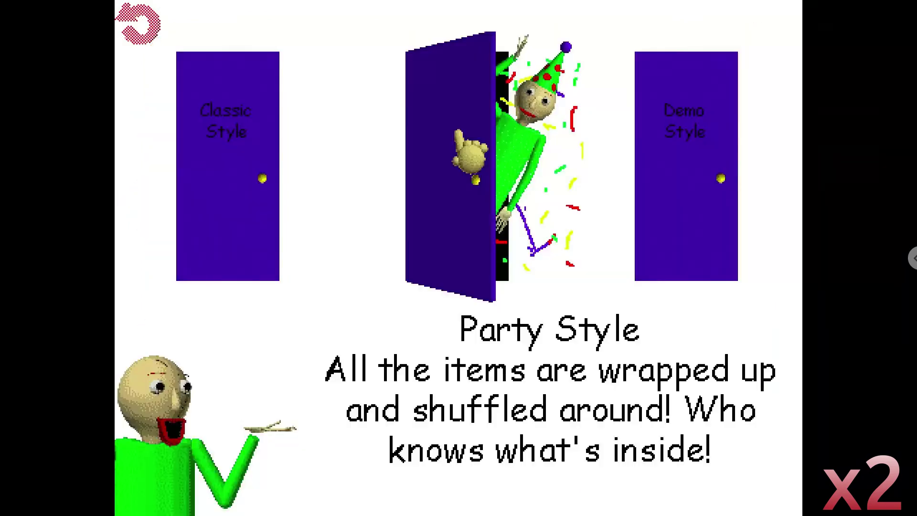
click(459, 134)
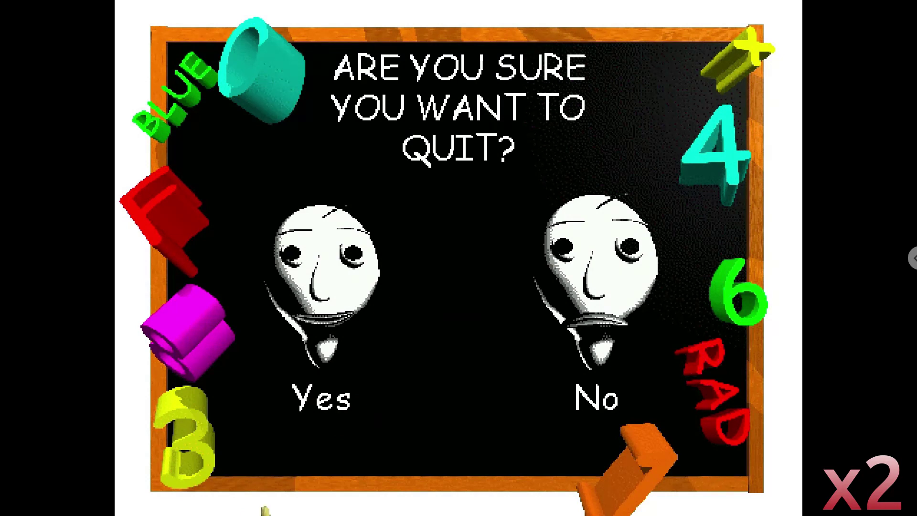
click(356, 286)
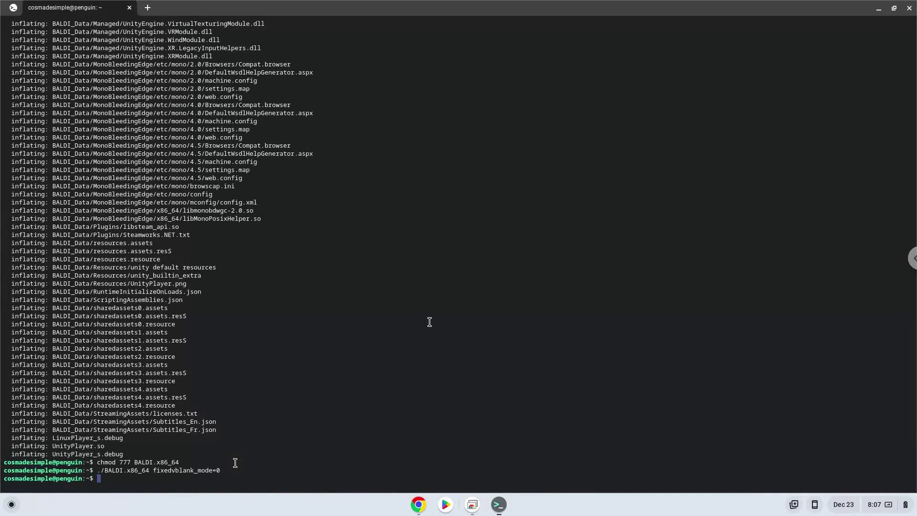
Step: Copy 'sudo apt install kmenuedit' from the notes, run it in Terminal and confirm the installation
click(418, 504)
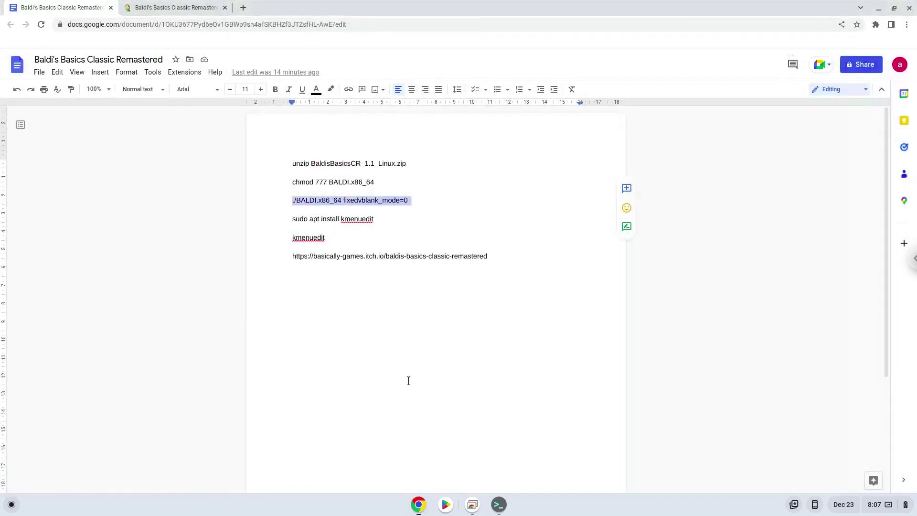
triple_click(357, 219)
right_click(357, 219)
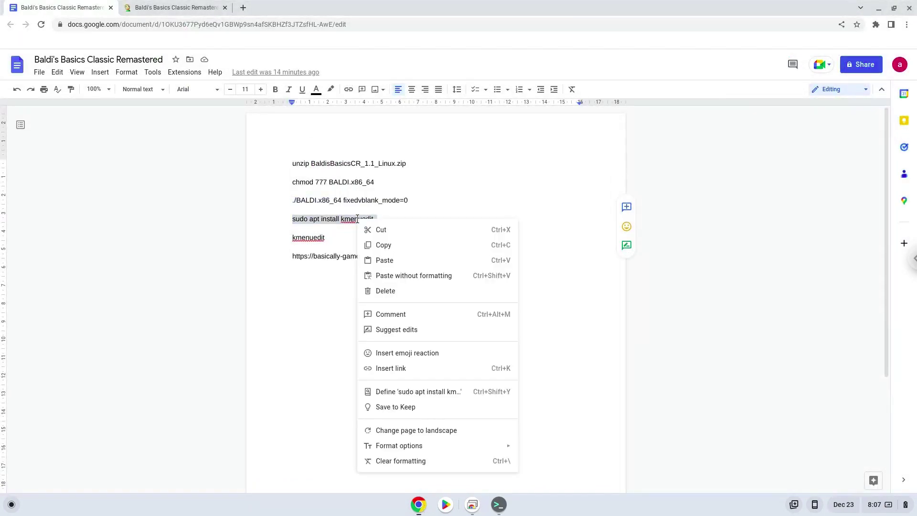
click(381, 246)
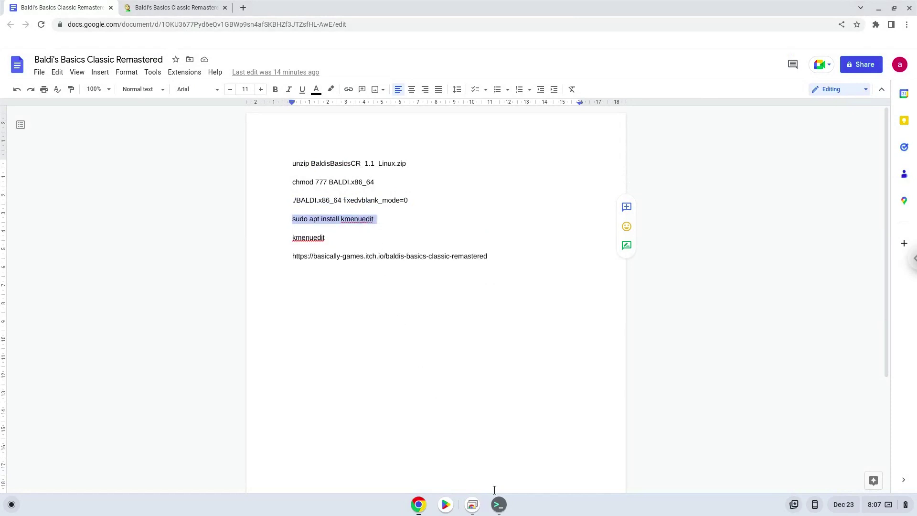
click(499, 505)
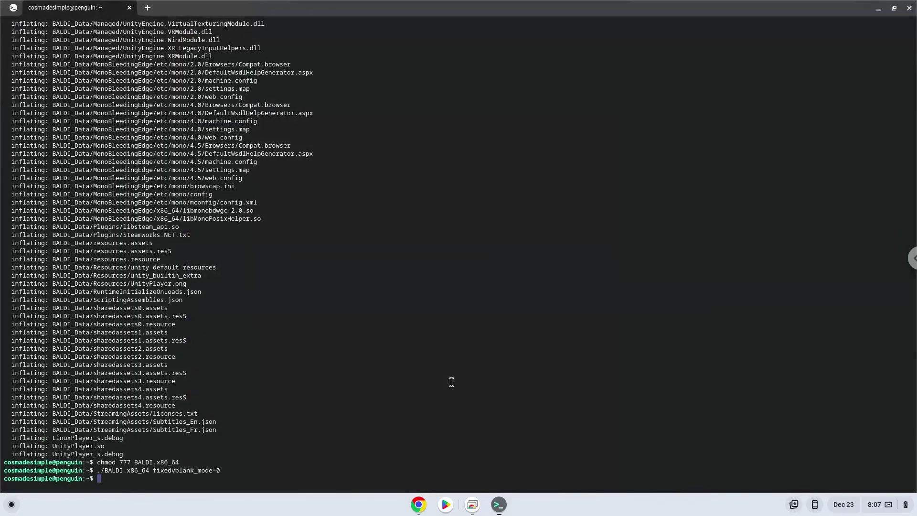
key(ctrl+shift+v)
key(Return)
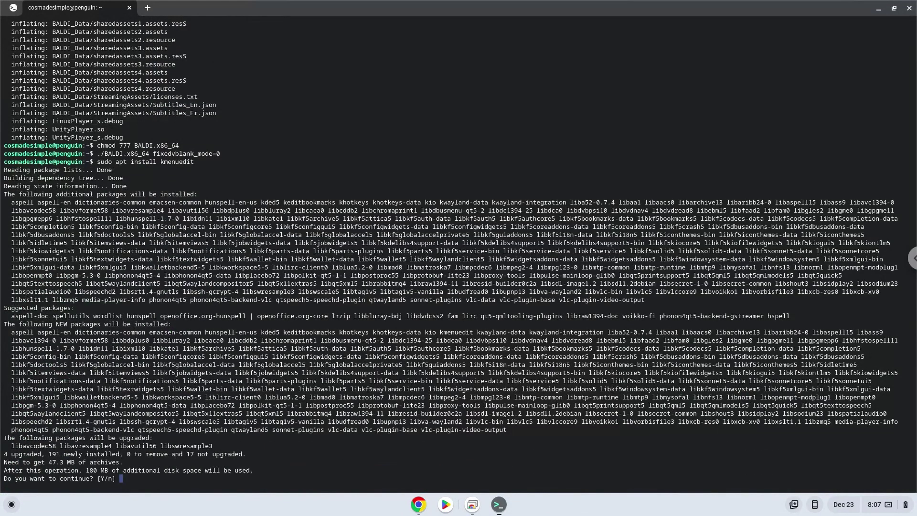
key(Return)
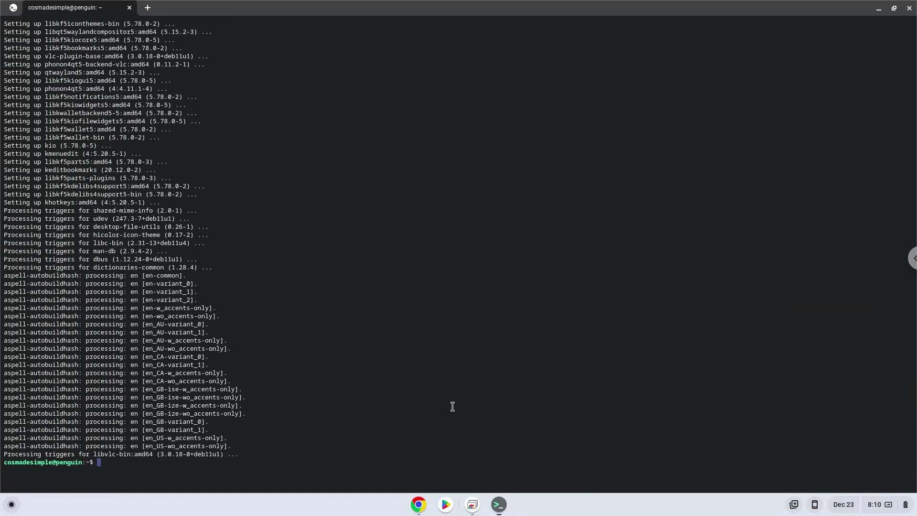
Step: Copy the 'kmenuedit' command from the Docs notes and run it in Terminal
click(419, 504)
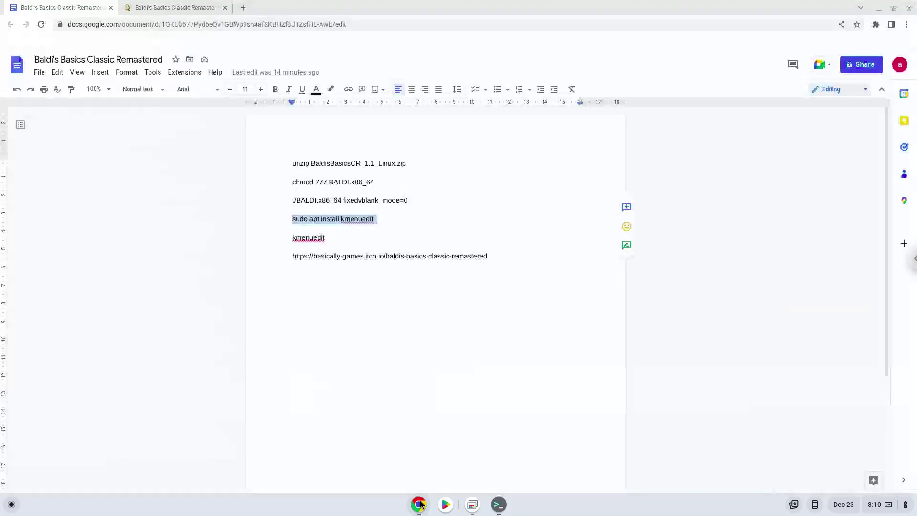
triple_click(308, 236)
right_click(307, 236)
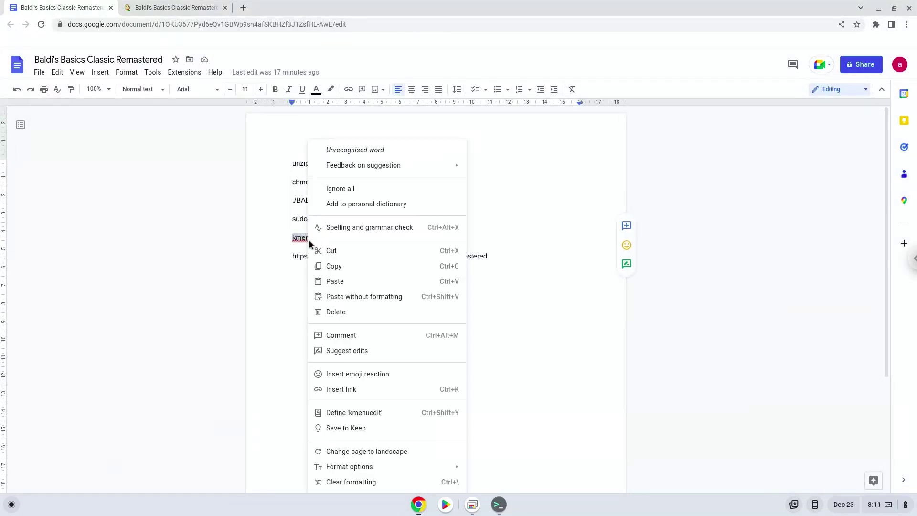
click(330, 267)
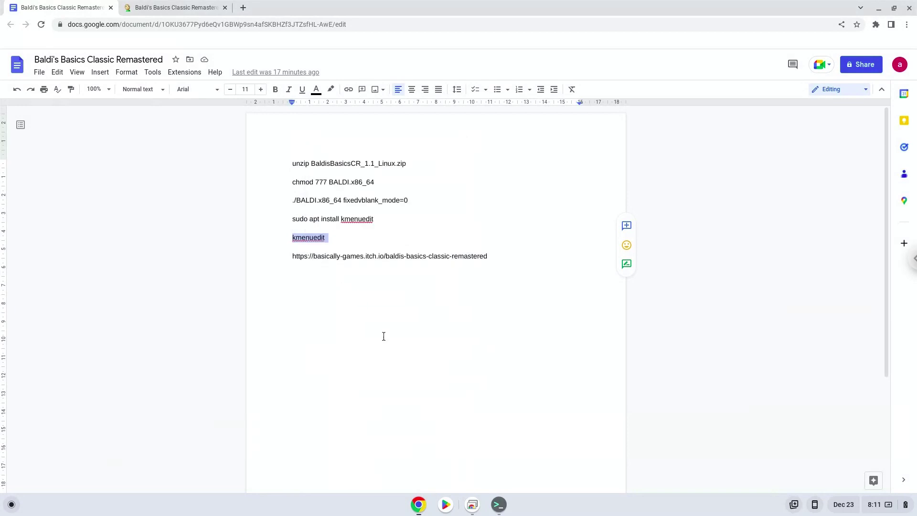
click(499, 505)
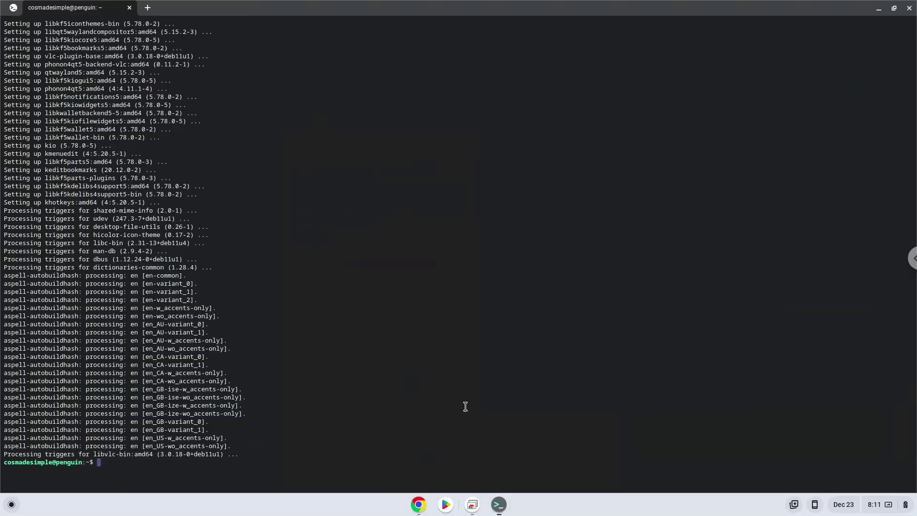
key(ctrl+shift+v)
key(Return)
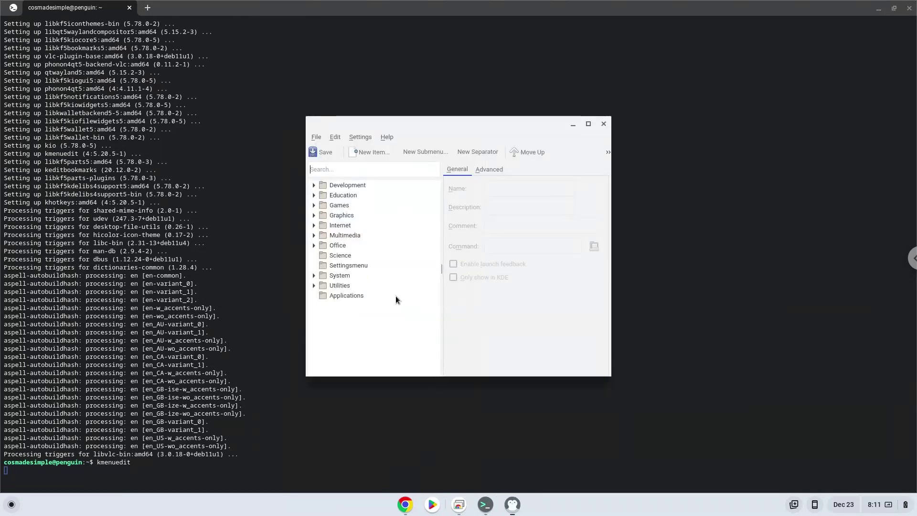
Step: Add a new menu item named 'Baldi Basic' under the Games category
click(346, 210)
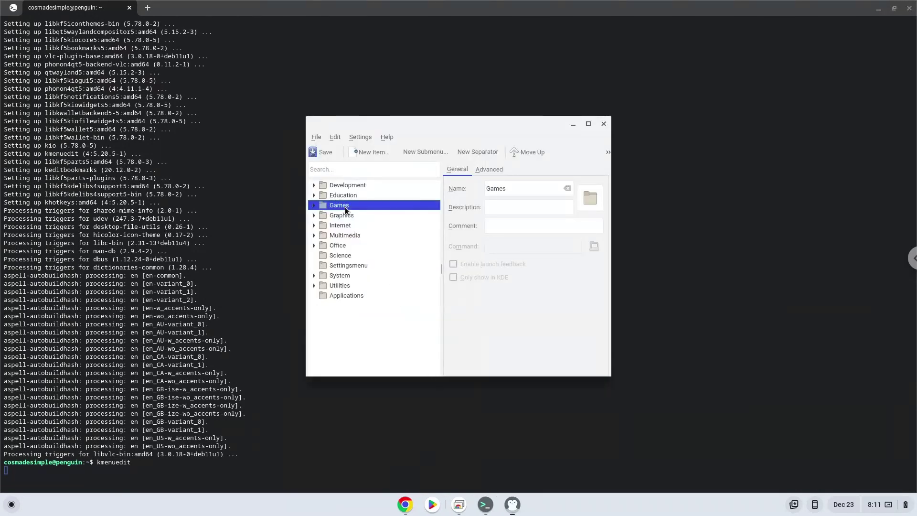
click(354, 152)
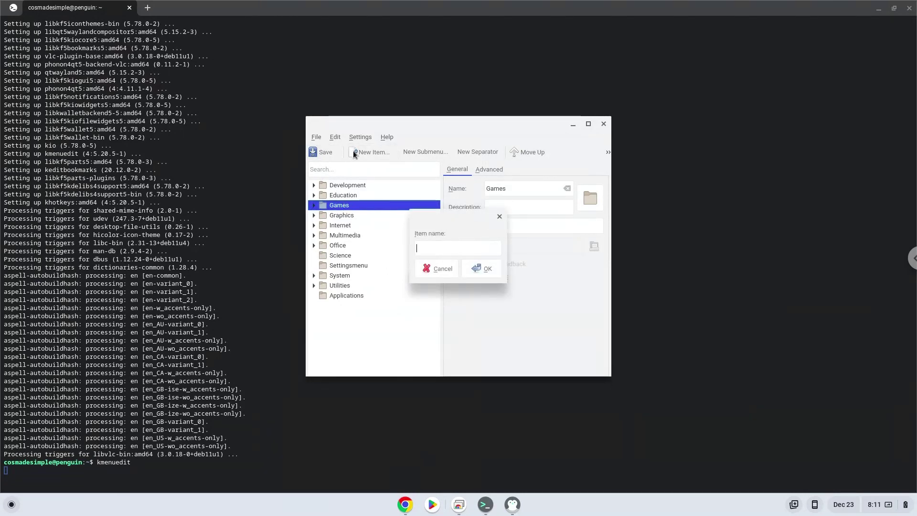
text(B)
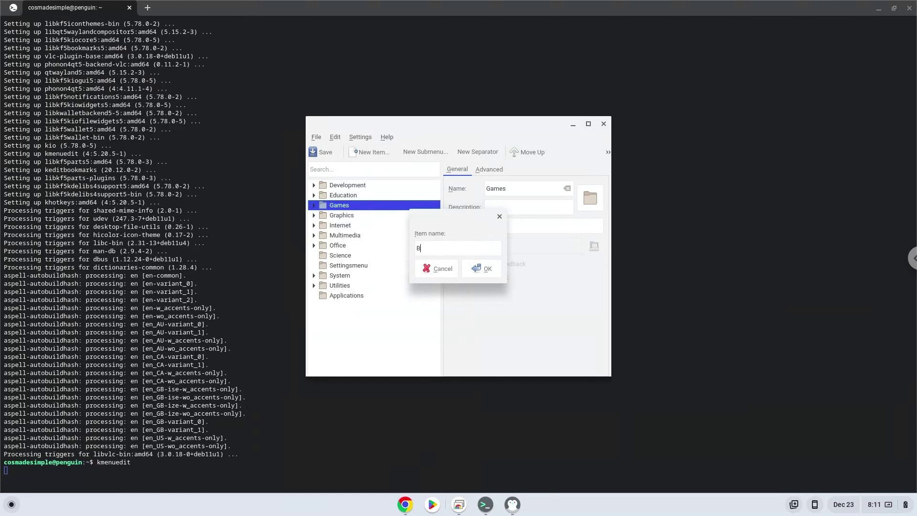
text(aldi Basic)
click(484, 264)
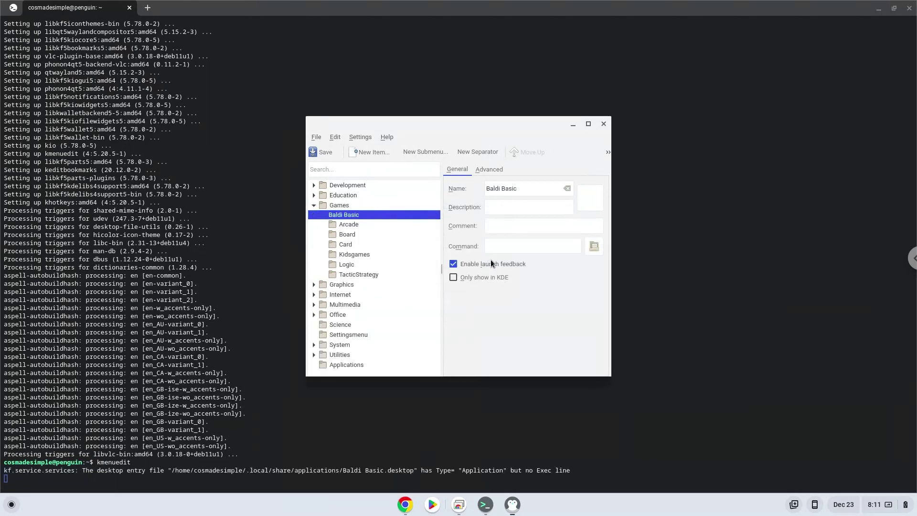
Step: Set the entry's command to BALDI.x86_64 and save it
click(593, 248)
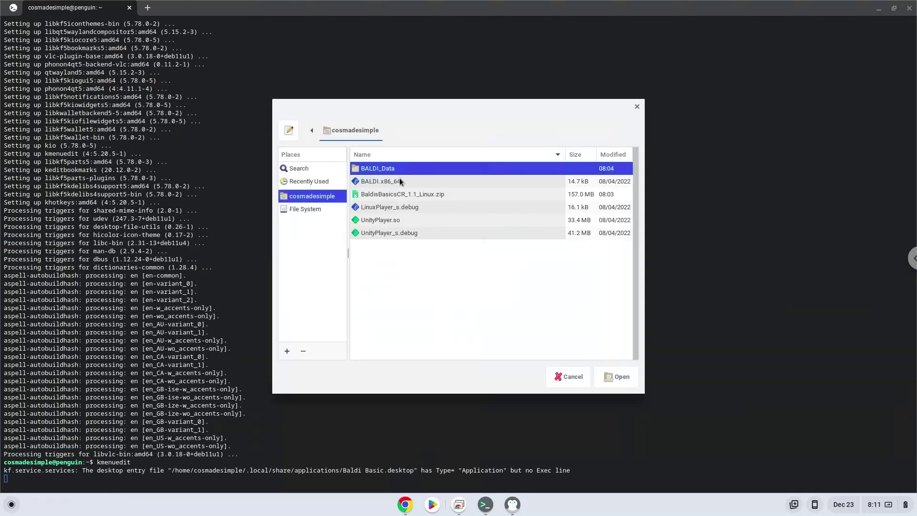
double_click(400, 181)
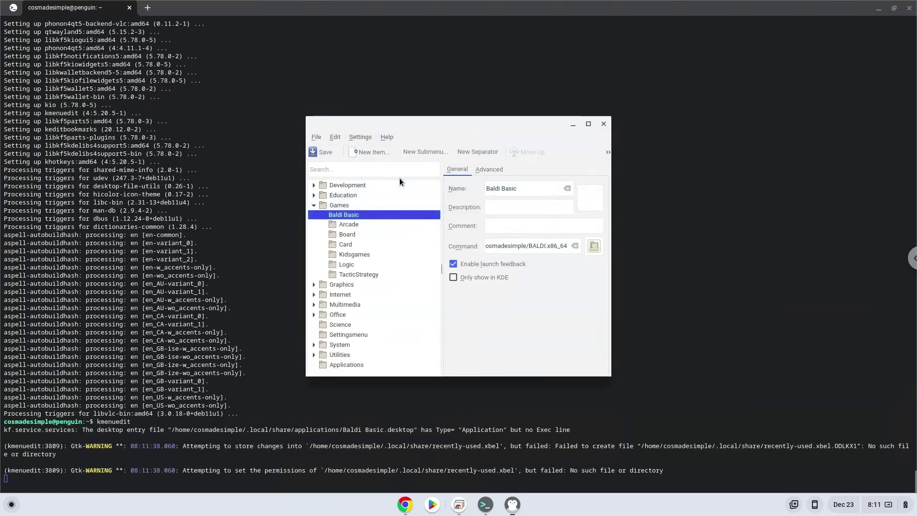
click(322, 152)
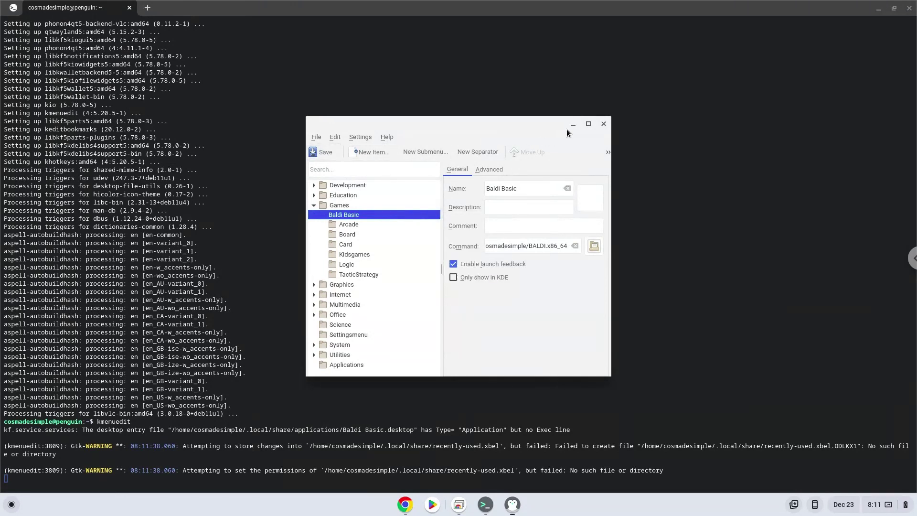
Step: Close the KDE Menu Editor and the Terminal, confirming Leave
click(603, 124)
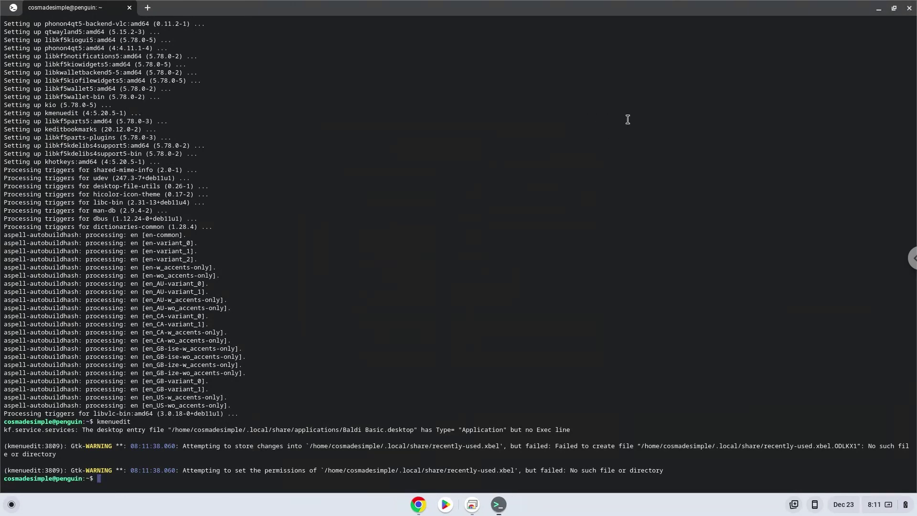
click(909, 9)
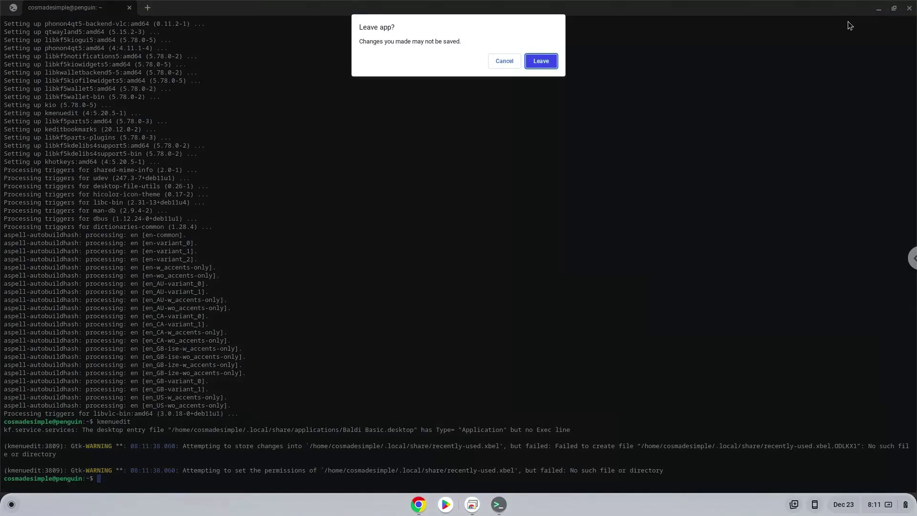
click(549, 62)
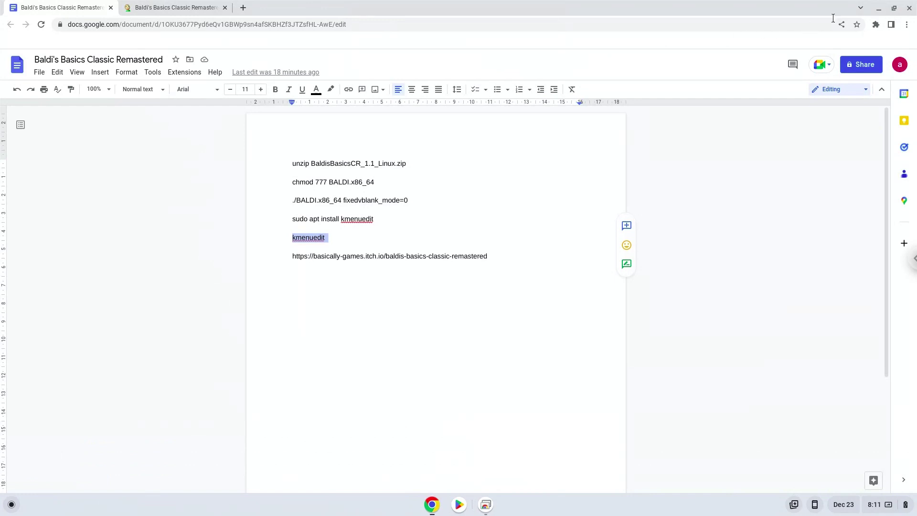
Step: Minimize Chrome and launch the Baldi Basic app from the Launcher
click(879, 8)
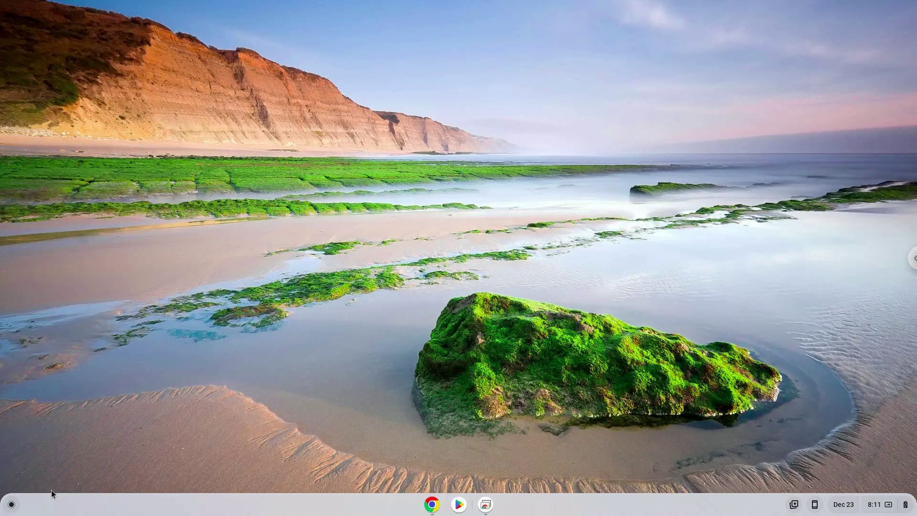
click(11, 505)
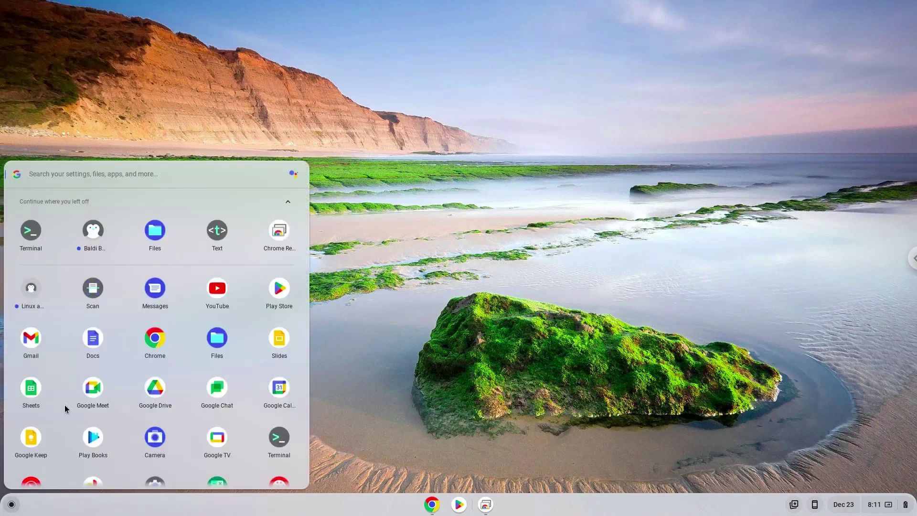
click(93, 246)
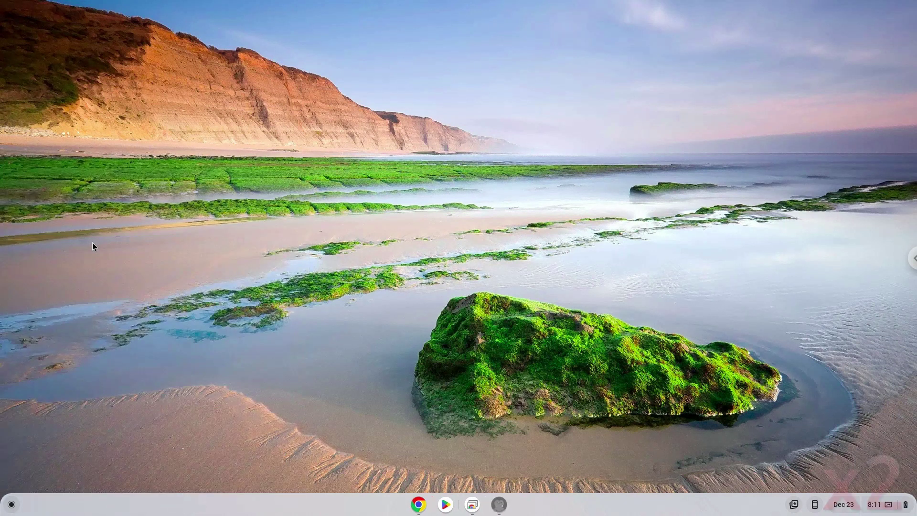